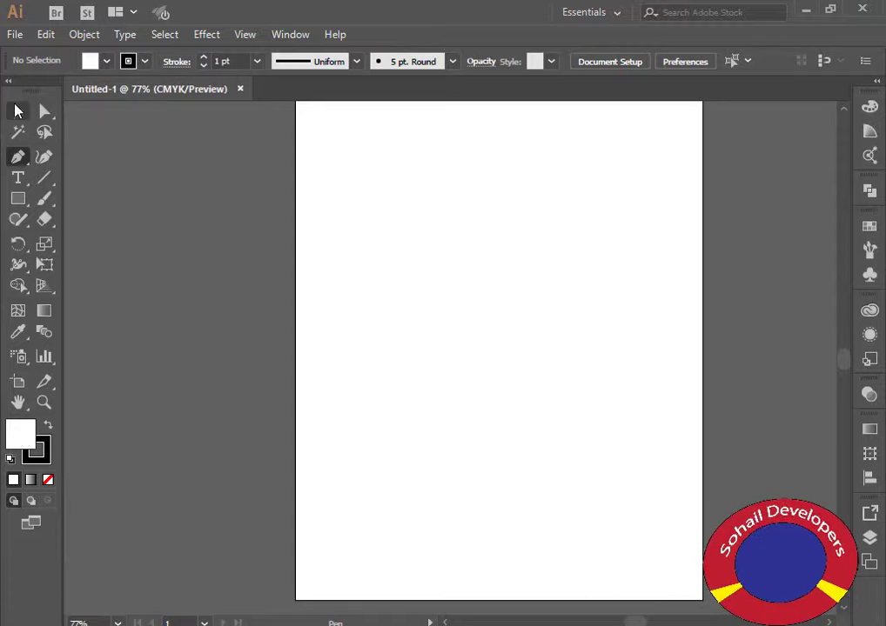
Step: Draw a closed curved swoosh about 300 pt long with the Pen tool, tapering to a point at its upper-right end
click(375, 343)
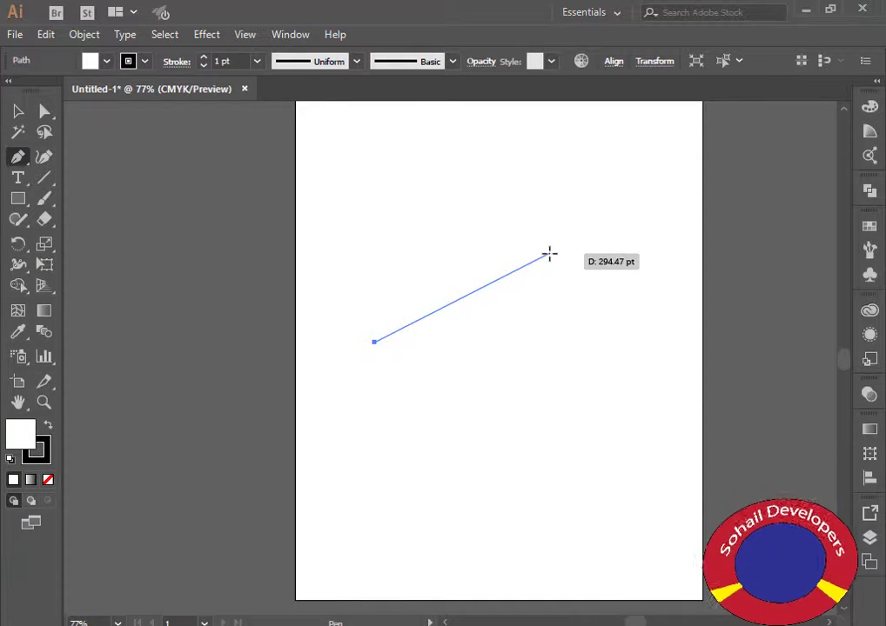
drag(556, 253, 769, 185)
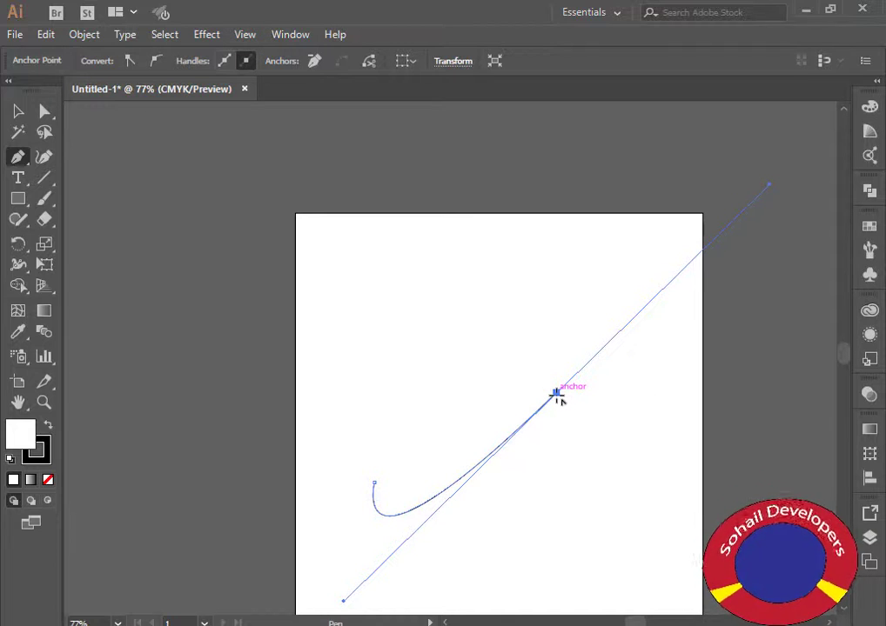
drag(557, 393, 551, 393)
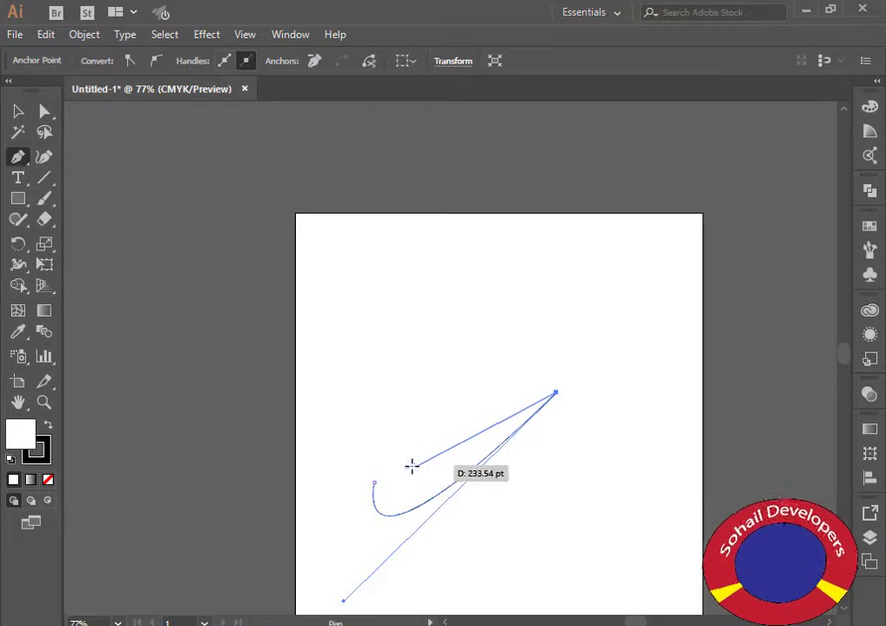
drag(374, 483, 374, 412)
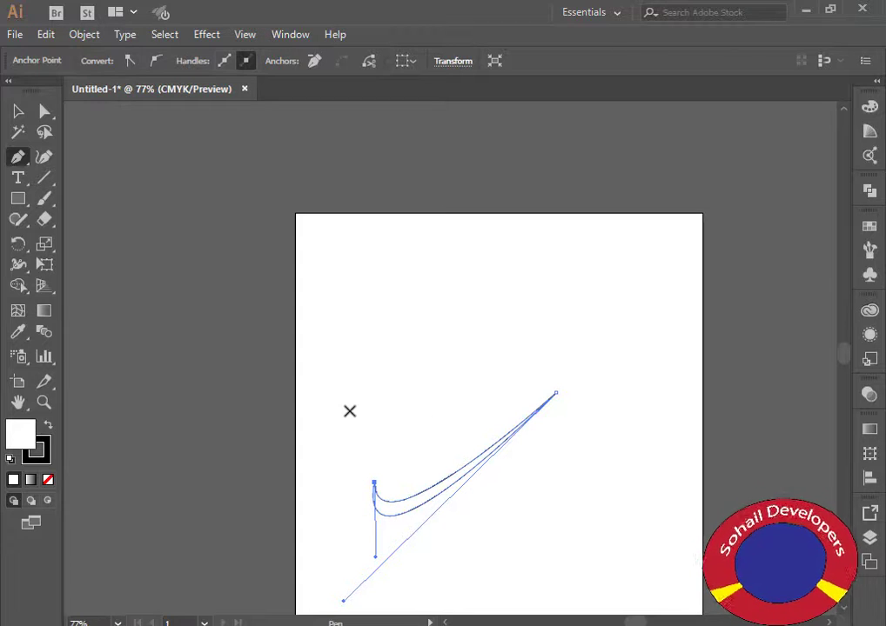
Step: Move the swoosh outline up and slightly right toward the middle of the artboard
click(16, 113)
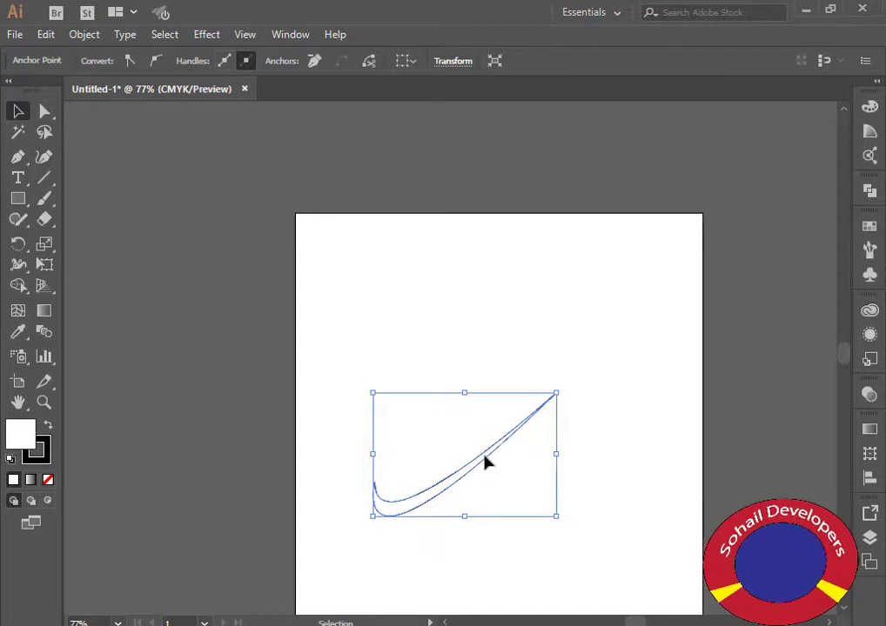
drag(501, 443, 525, 369)
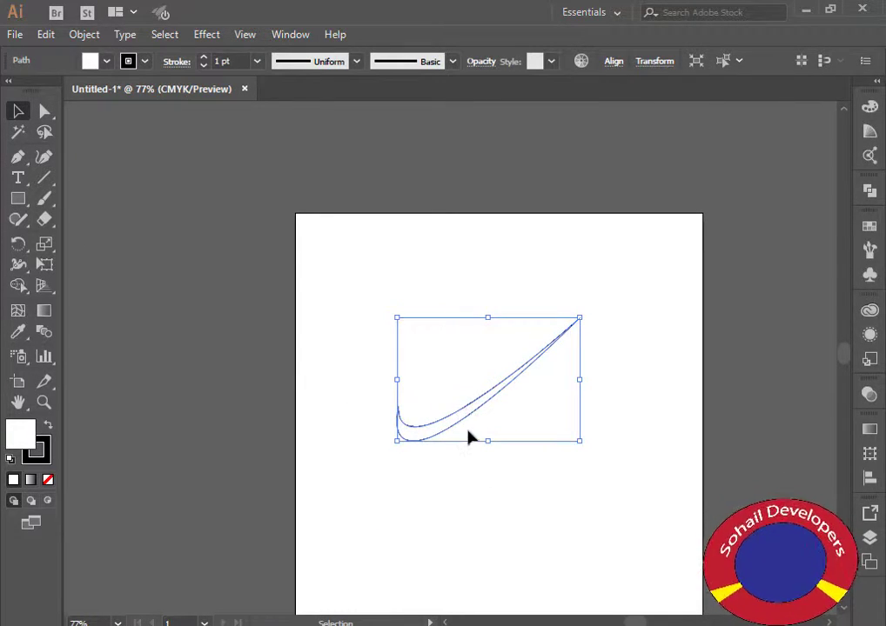
click(471, 506)
Step: Try to round the sharp corner at the swoosh's left end
click(420, 424)
click(44, 111)
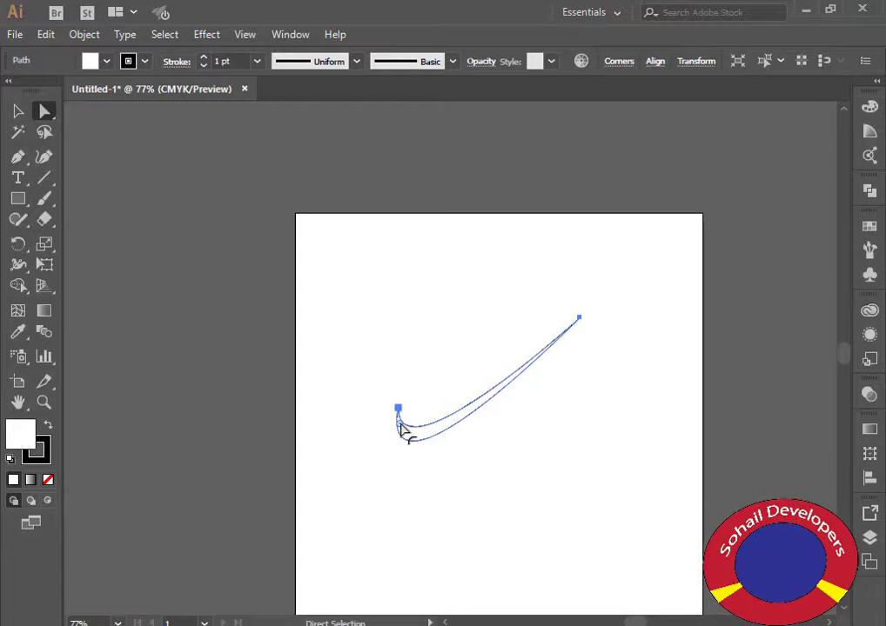
drag(402, 424, 408, 429)
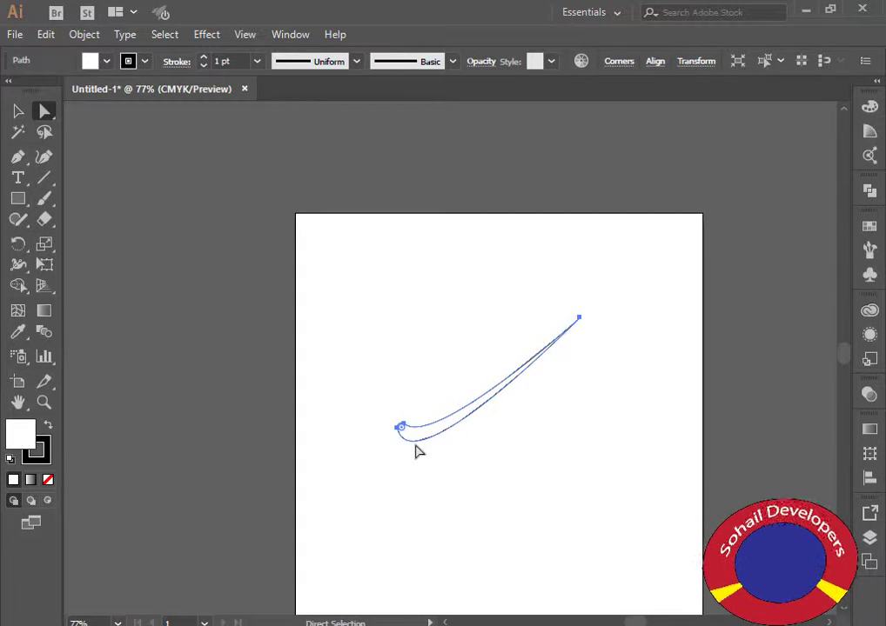
key(ctrl+z)
click(530, 425)
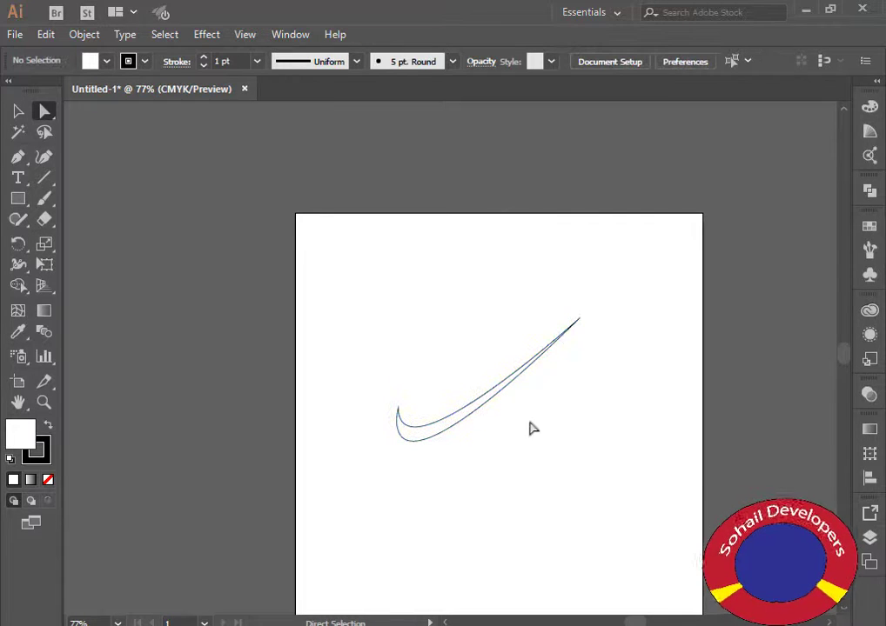
Step: Shift the anchor point at the swoosh's upper-right tip slightly down and to the left
drag(535, 300, 623, 345)
mouse_move(580, 318)
mouse_down()
mouse_move(595, 309)
mouse_move(576, 322)
mouse_up()
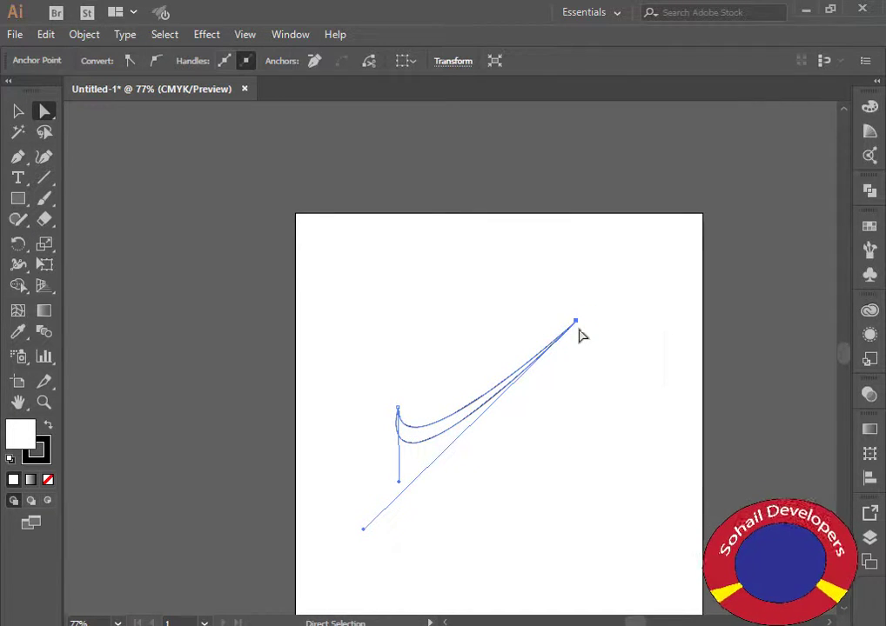
click(520, 446)
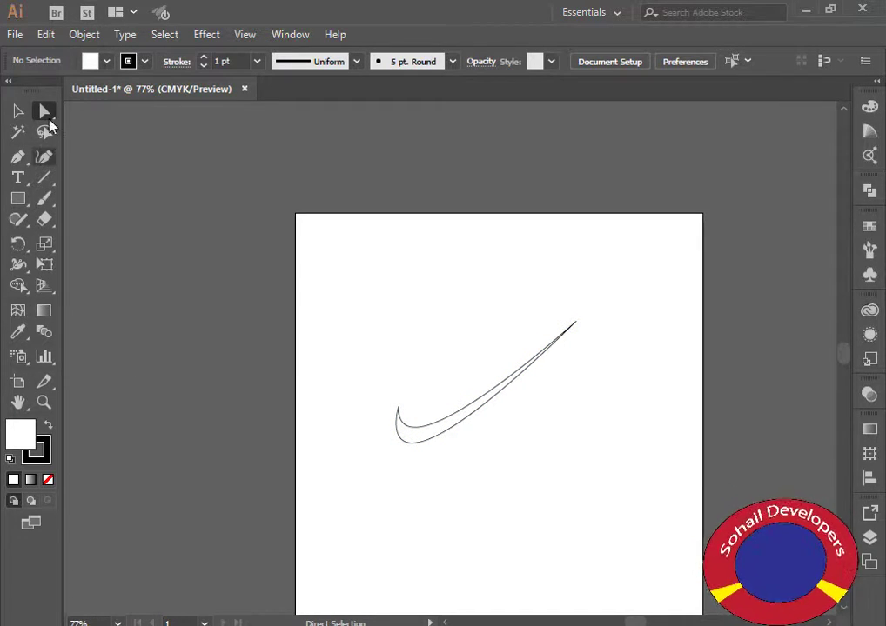
Step: Scale the whole swoosh up slightly from its upper-right corner
click(18, 111)
click(405, 441)
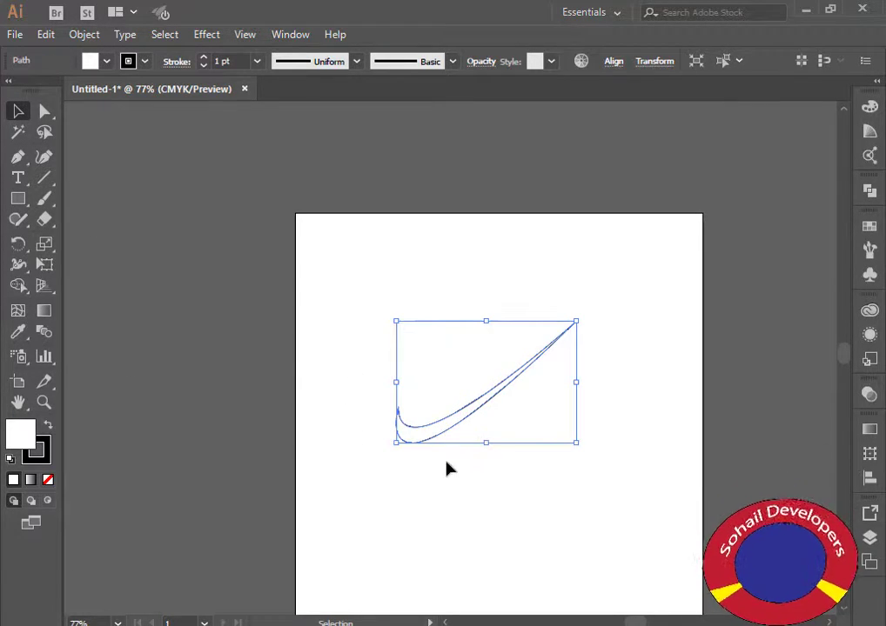
drag(576, 323, 595, 307)
click(513, 510)
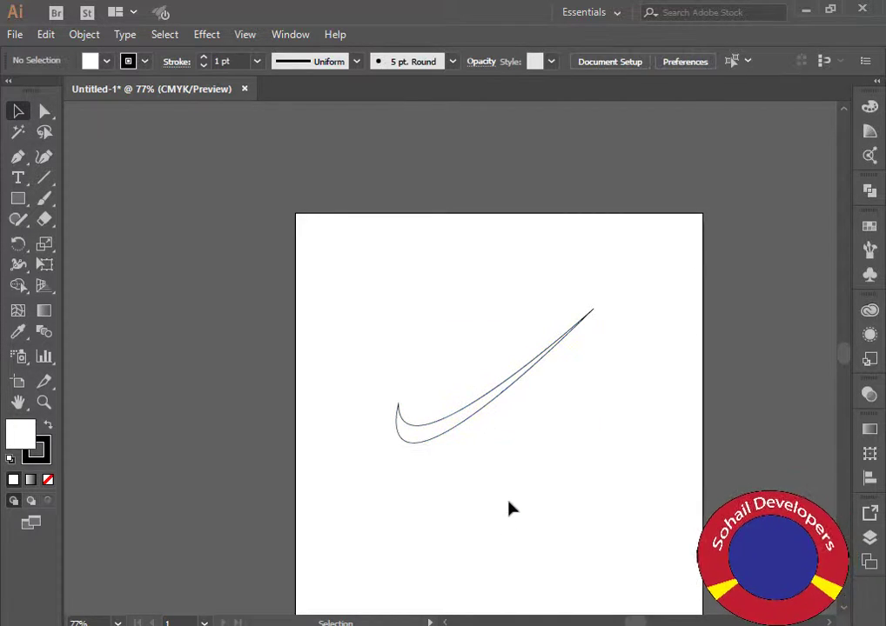
Step: Fill the swoosh with black
click(448, 438)
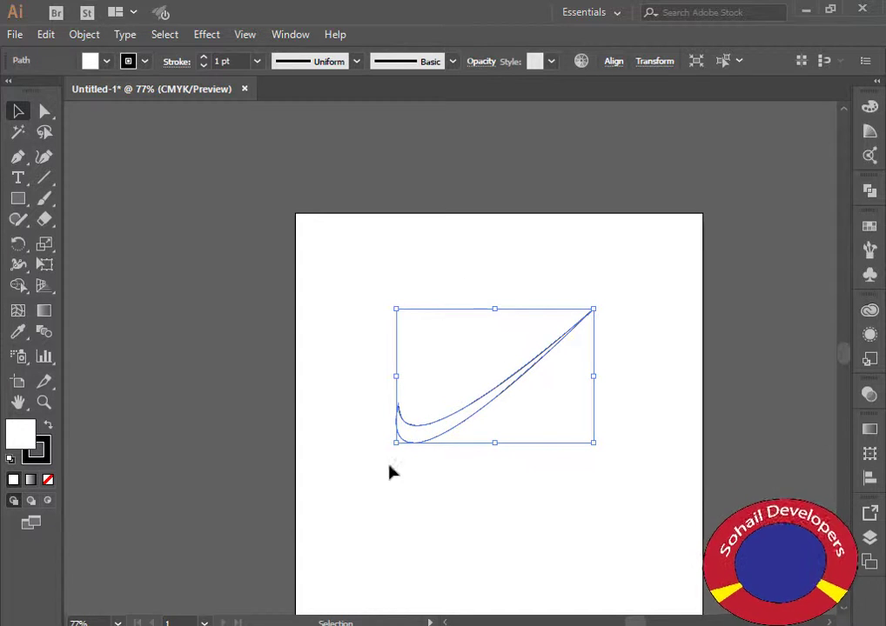
click(146, 63)
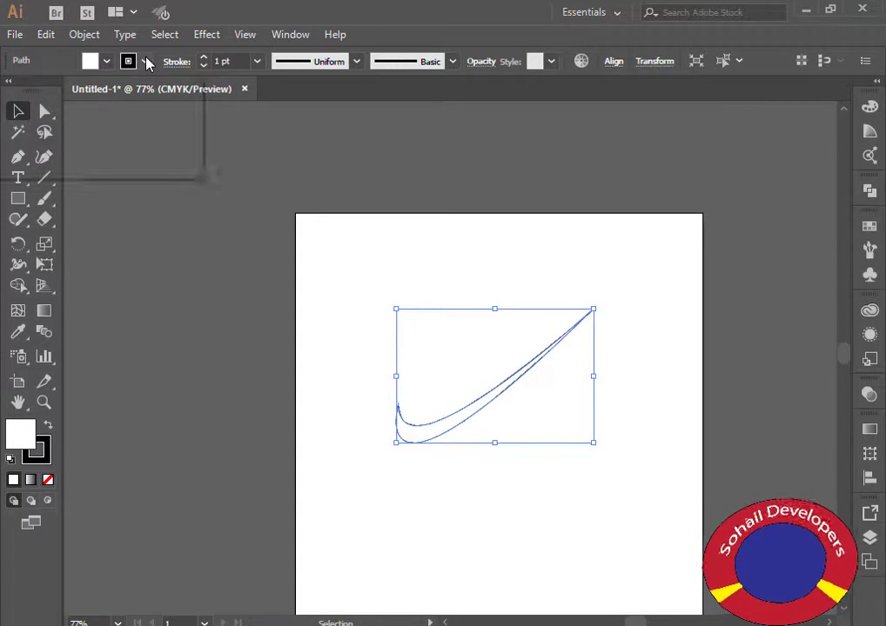
click(108, 62)
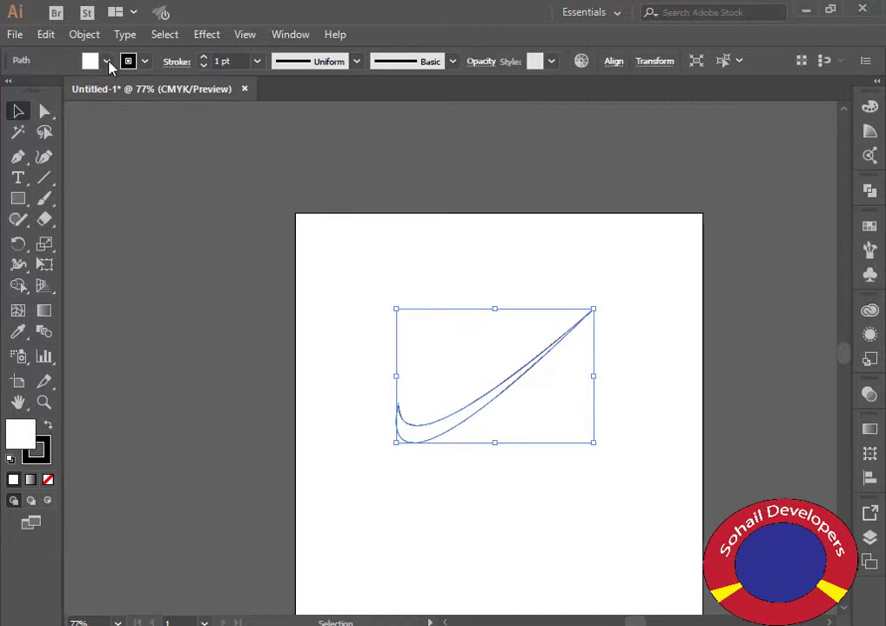
click(48, 87)
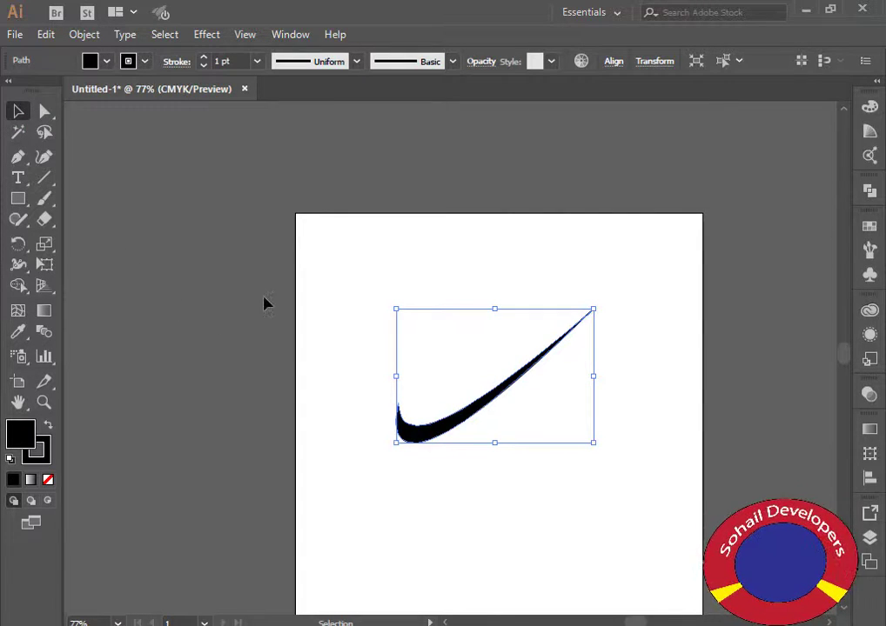
click(356, 358)
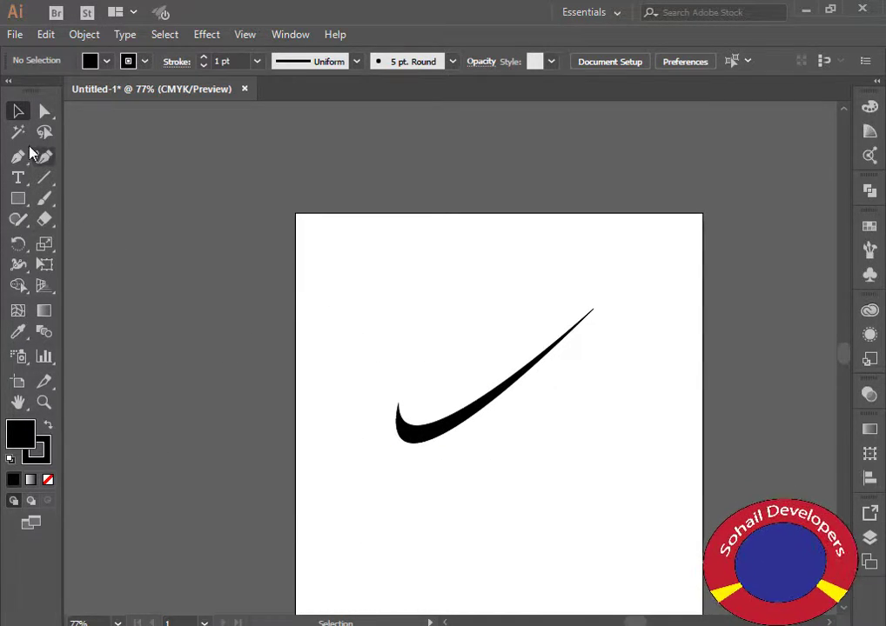
click(17, 177)
drag(423, 490, 413, 492)
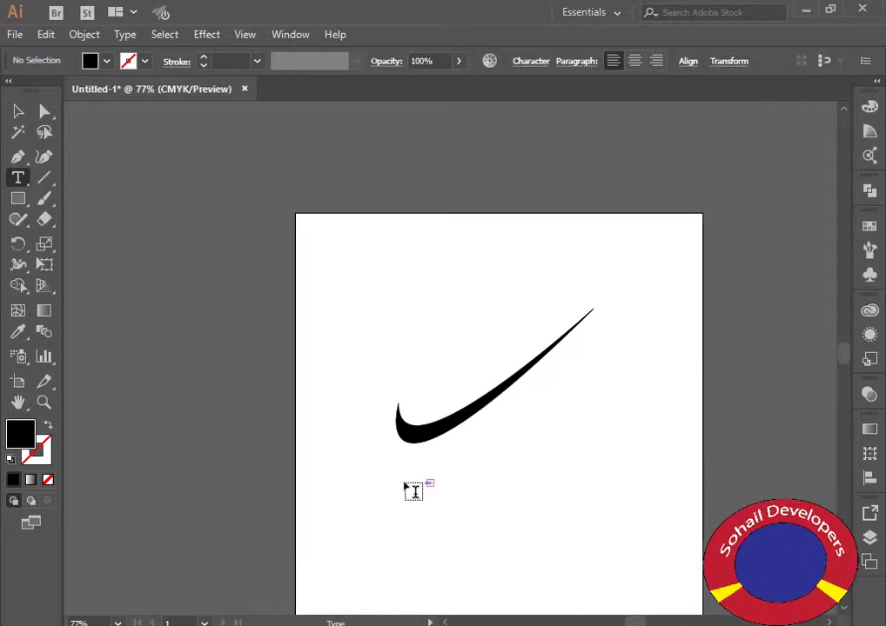
key(Escape)
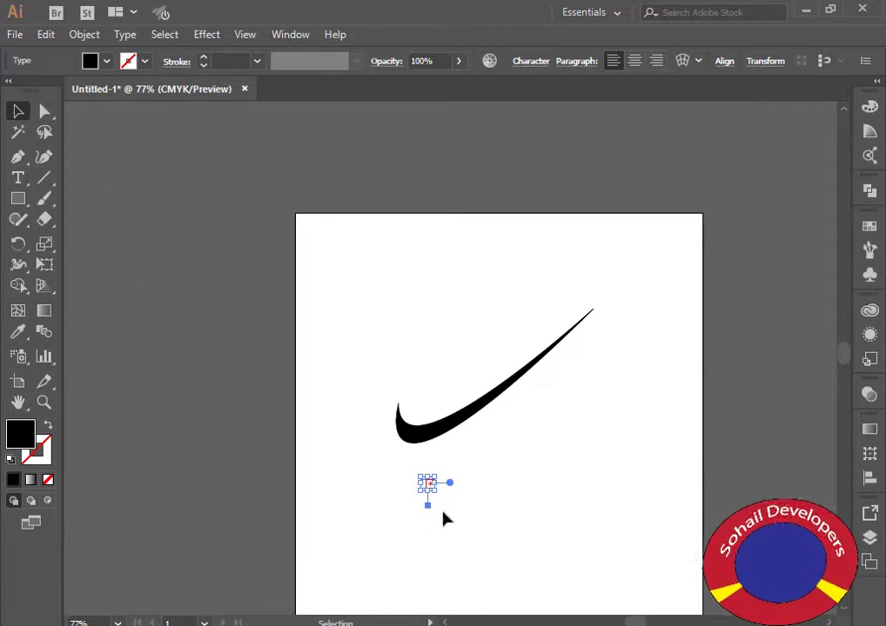
drag(435, 477, 582, 408)
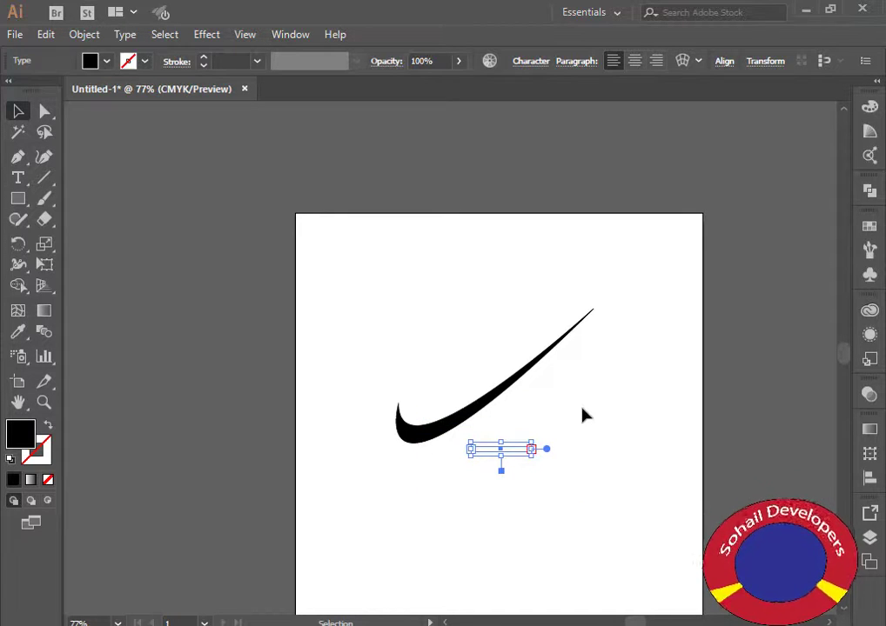
click(564, 440)
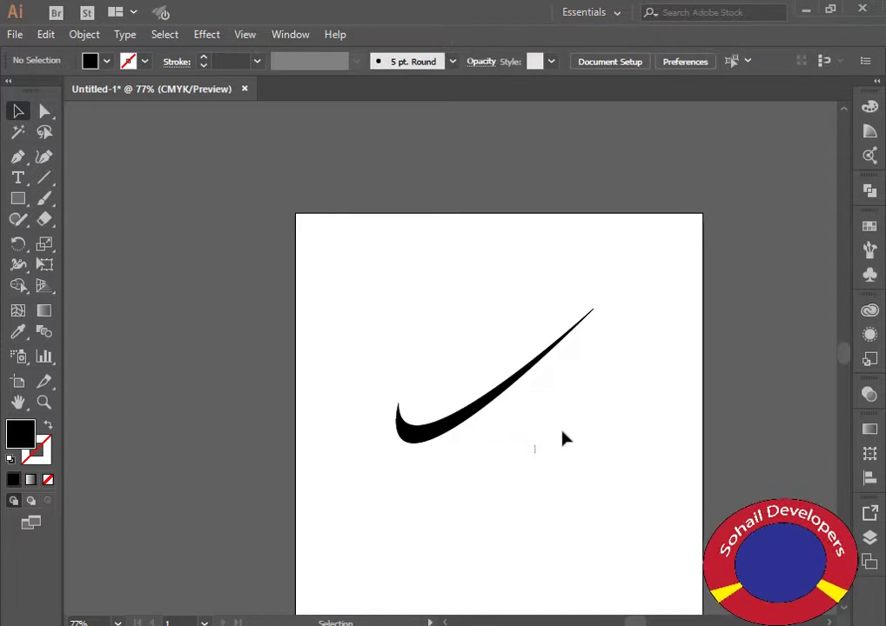
Step: Add the text "Nike Icon" at 18 pt below the swoosh
click(17, 177)
click(385, 510)
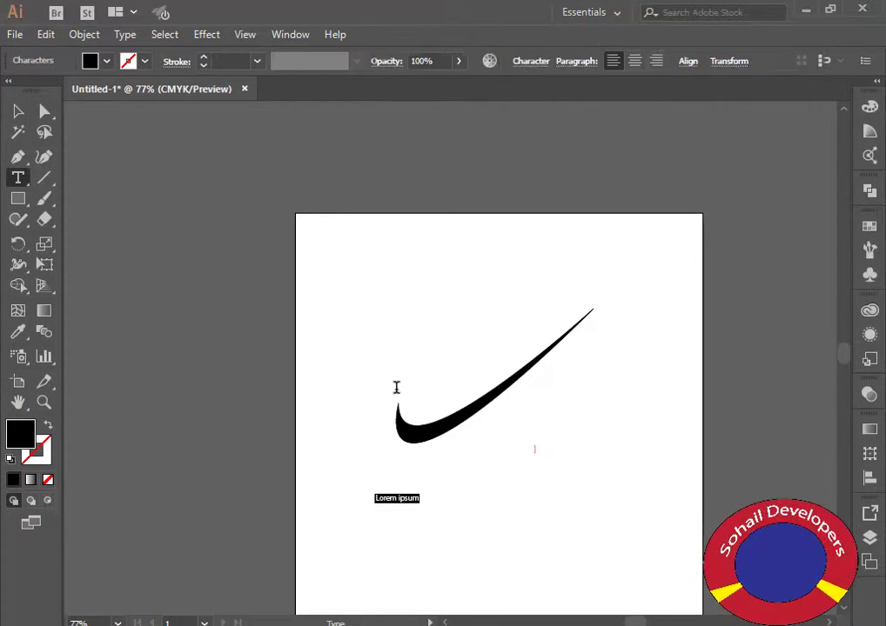
click(526, 63)
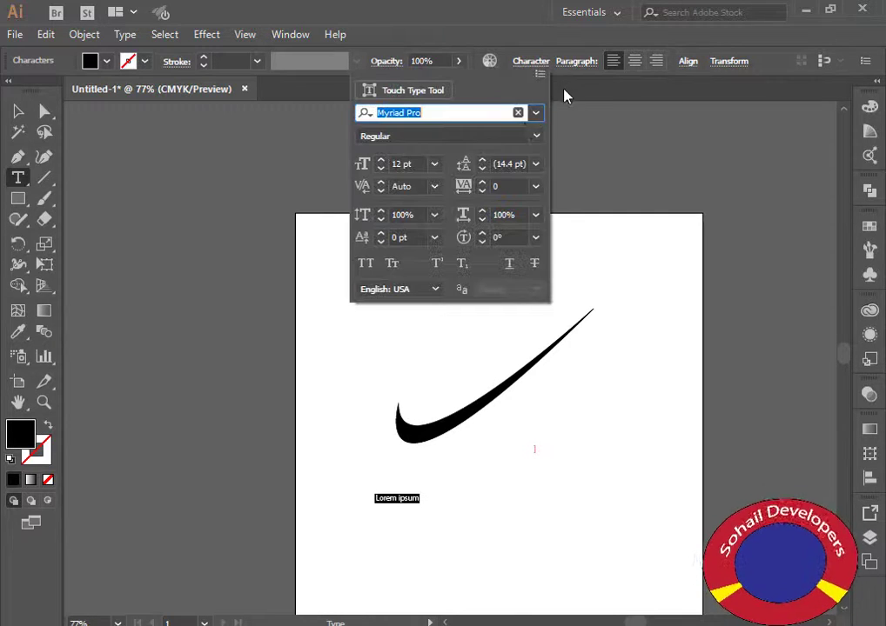
click(434, 164)
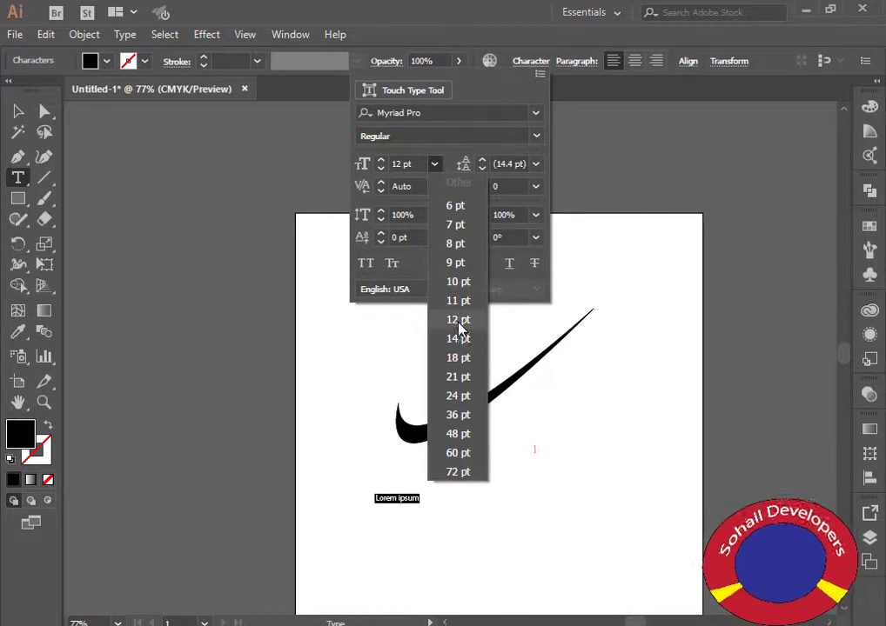
click(461, 358)
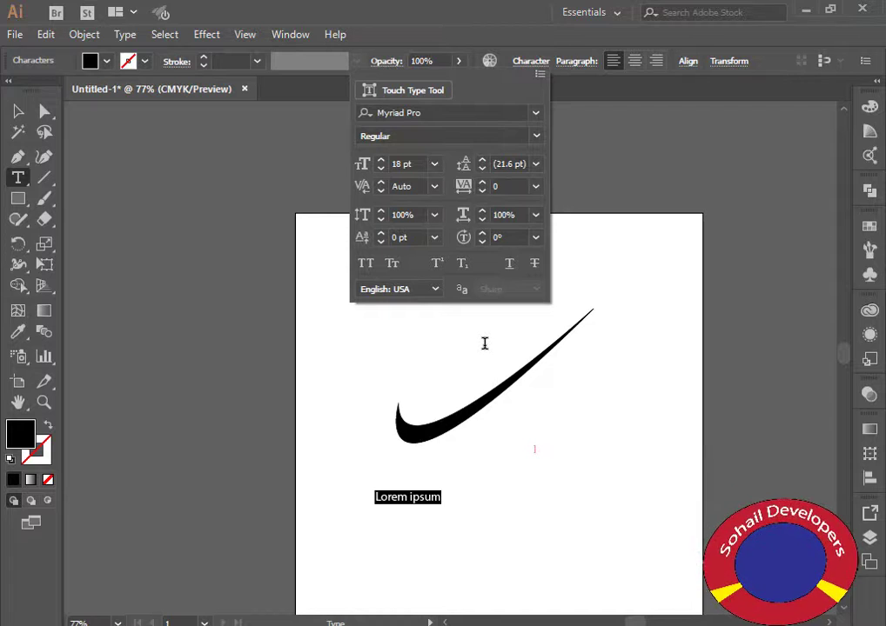
key(Escape)
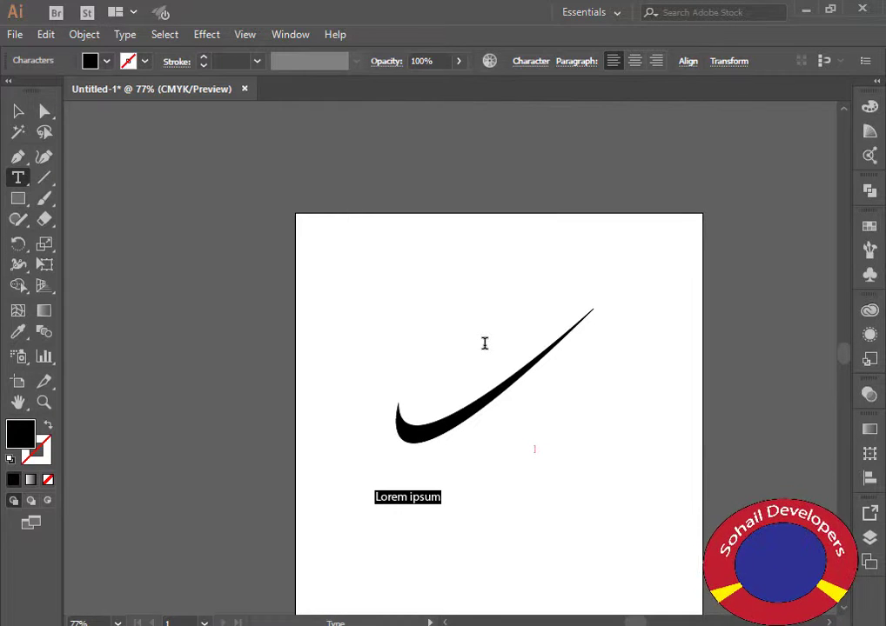
text(n)
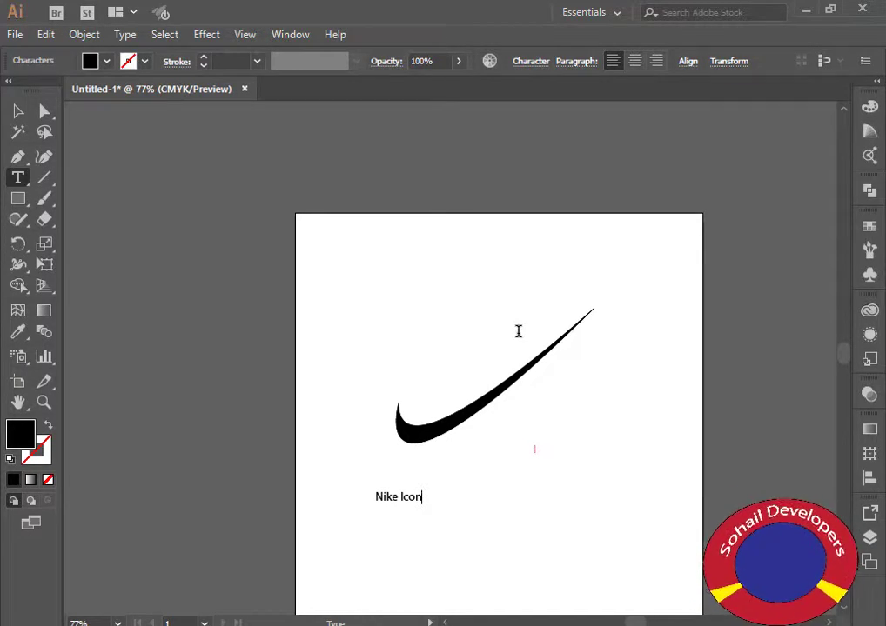
Step: Enlarge the "Nike Icon" text to nearly the width of the swoosh
click(17, 110)
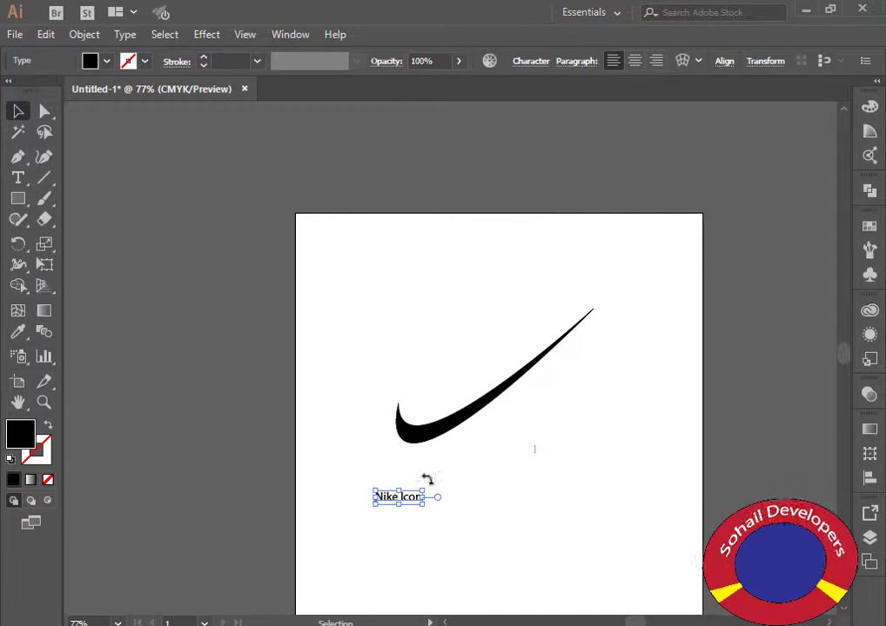
drag(423, 490, 558, 456)
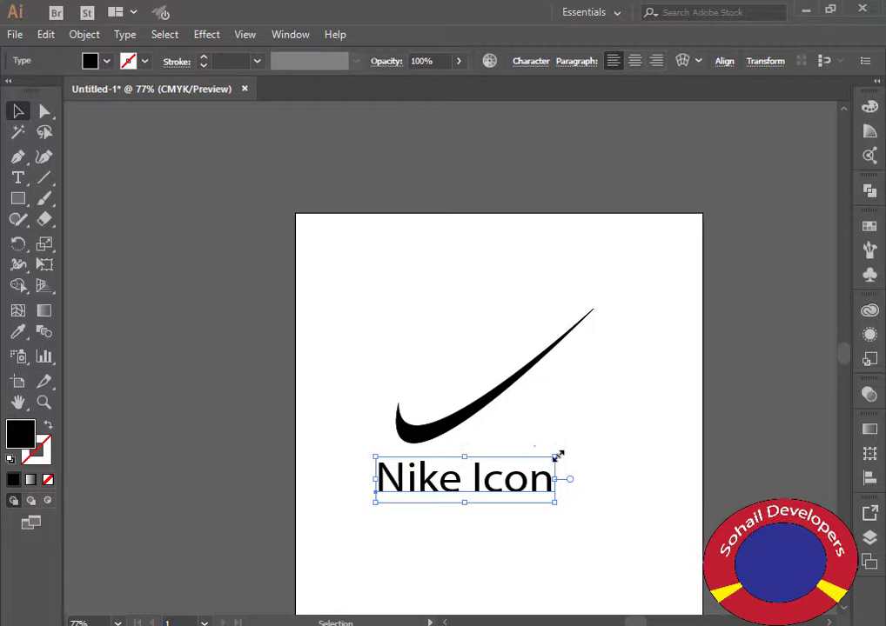
click(569, 500)
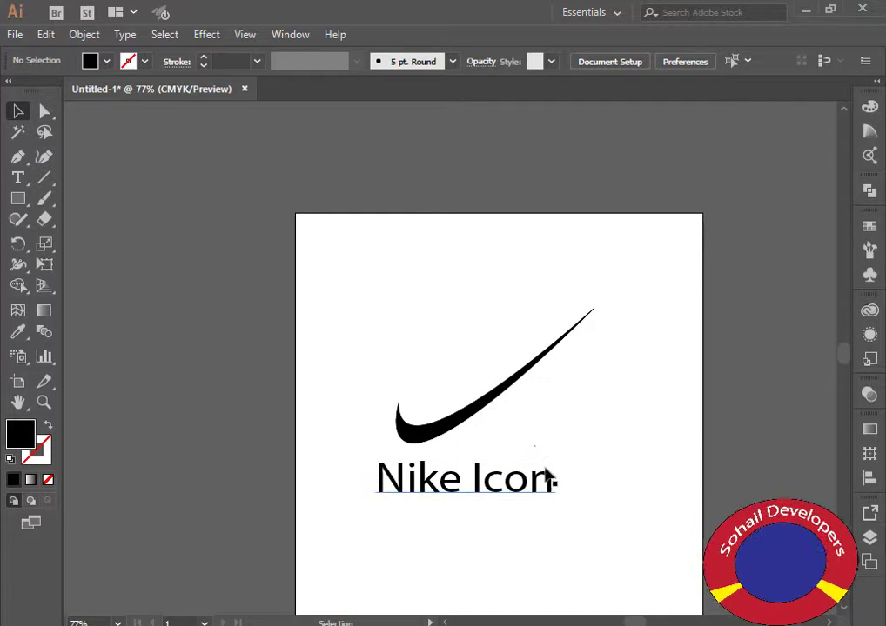
Step: Rotate the "Nike Icon" text to follow the swoosh's slope and place it inside the upper curve
click(552, 476)
mouse_move(562, 458)
mouse_down()
mouse_move(557, 473)
mouse_move(558, 458)
mouse_move(571, 458)
mouse_up()
drag(478, 479, 501, 358)
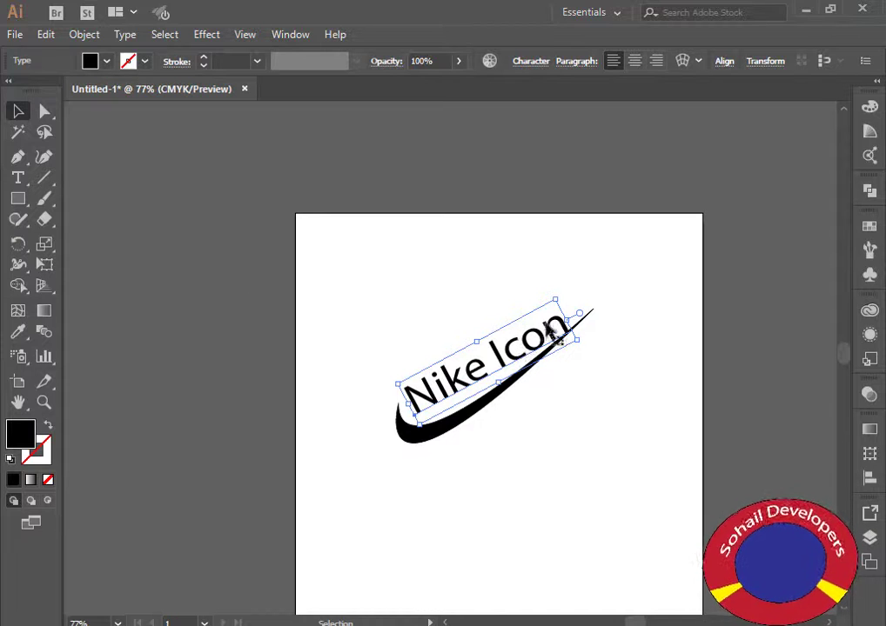
Step: Scale the "Nike Icon" text down and fine-tune its rotation so it sits clear of the swoosh's inner curve
drag(554, 299, 532, 324)
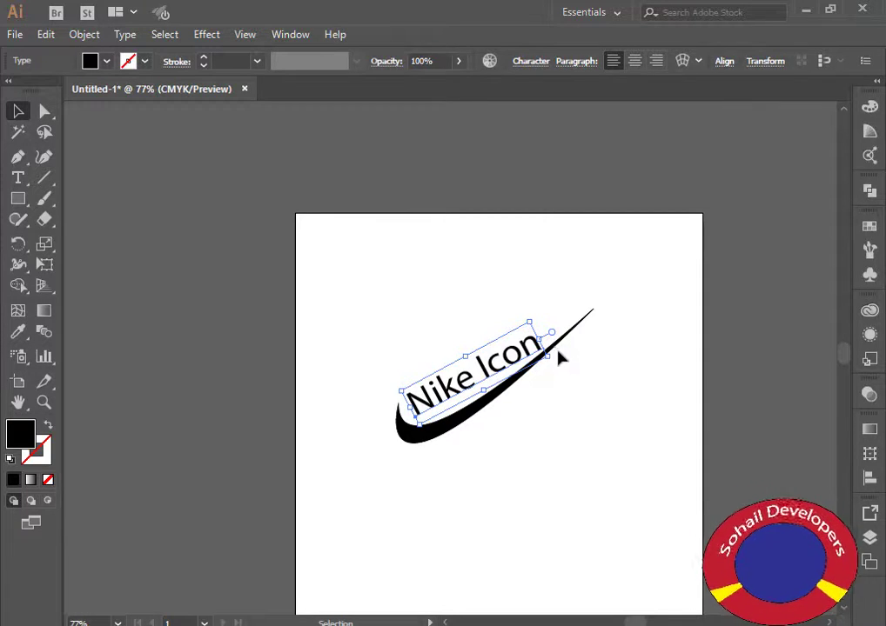
click(558, 357)
click(474, 387)
drag(557, 358, 557, 354)
click(603, 412)
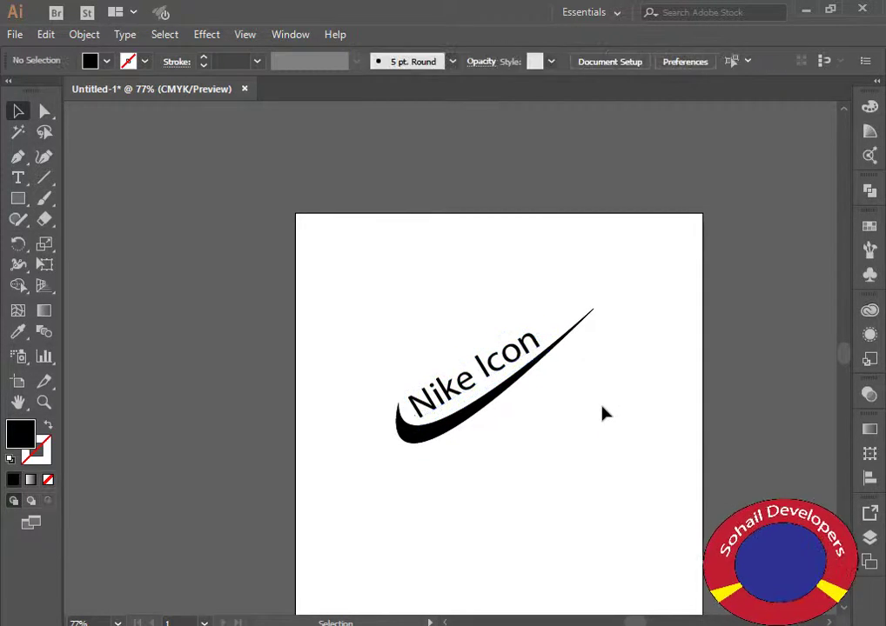
Step: Give the "Nike Icon" text a red stroke and a red fill
click(496, 374)
click(145, 60)
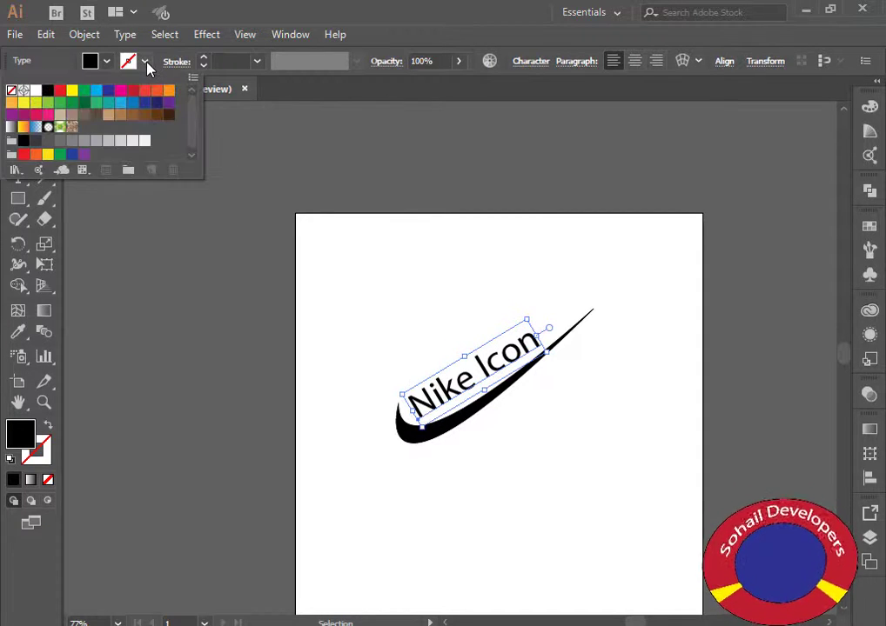
click(61, 90)
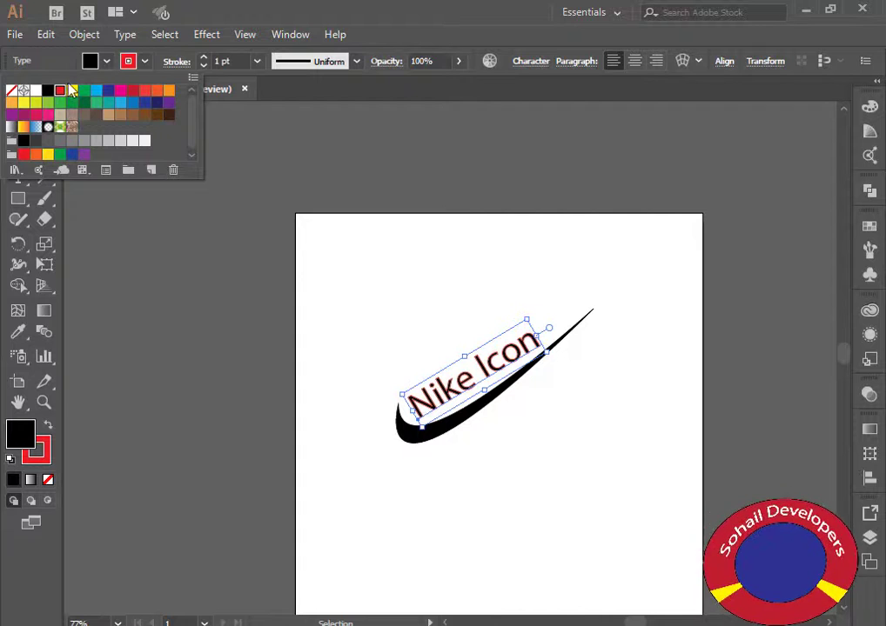
click(106, 64)
click(106, 65)
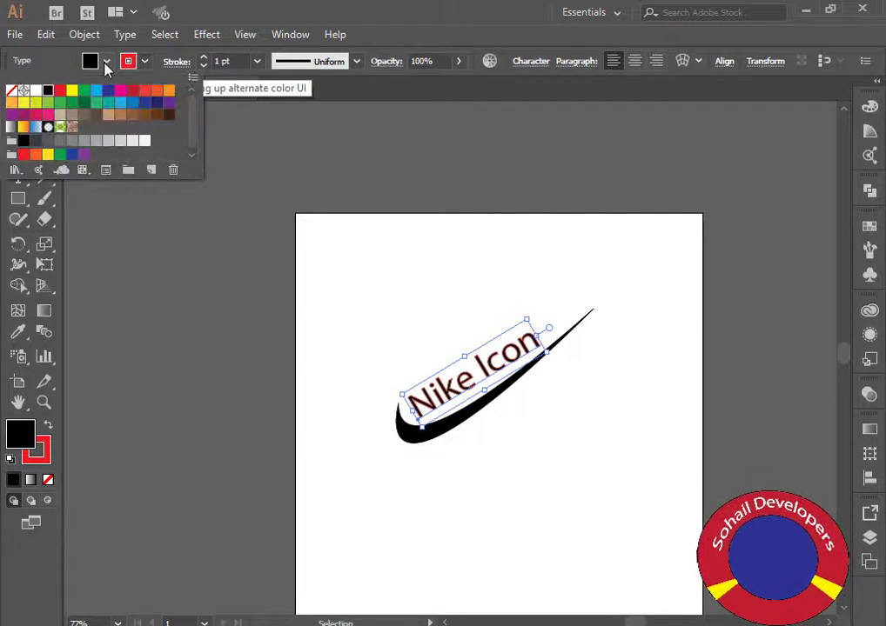
click(59, 91)
click(287, 286)
click(406, 294)
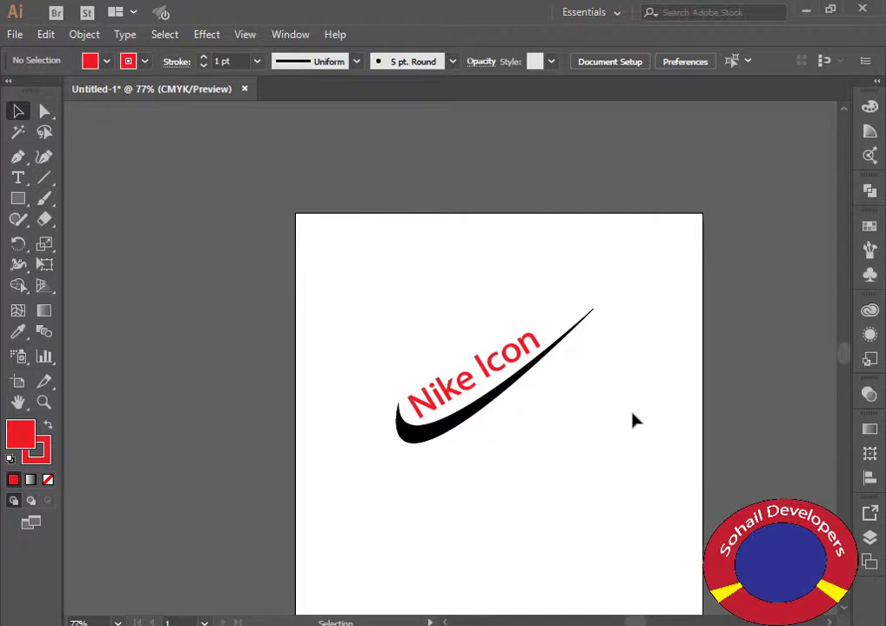
scroll(550, 386, down, 5)
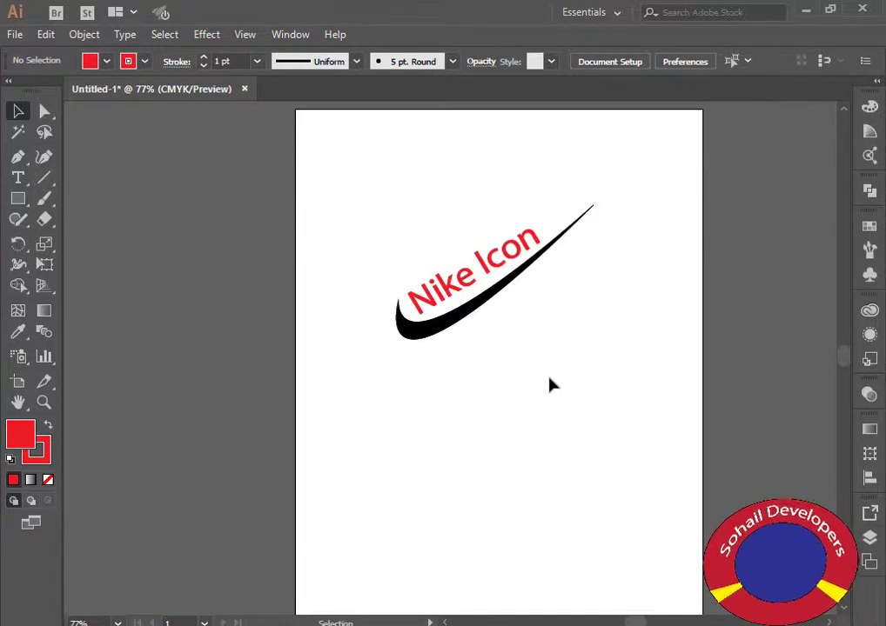